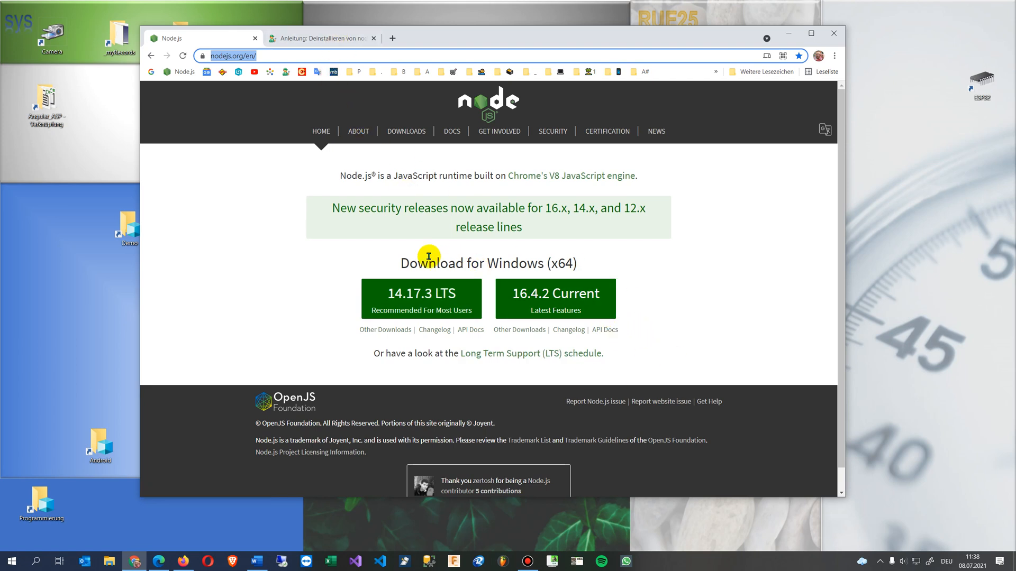
# Step: Review the guide to uninstalling Node.js from Windows 10, including its English version, down to the add or remove programs instructions
pyautogui.click(577, 294)
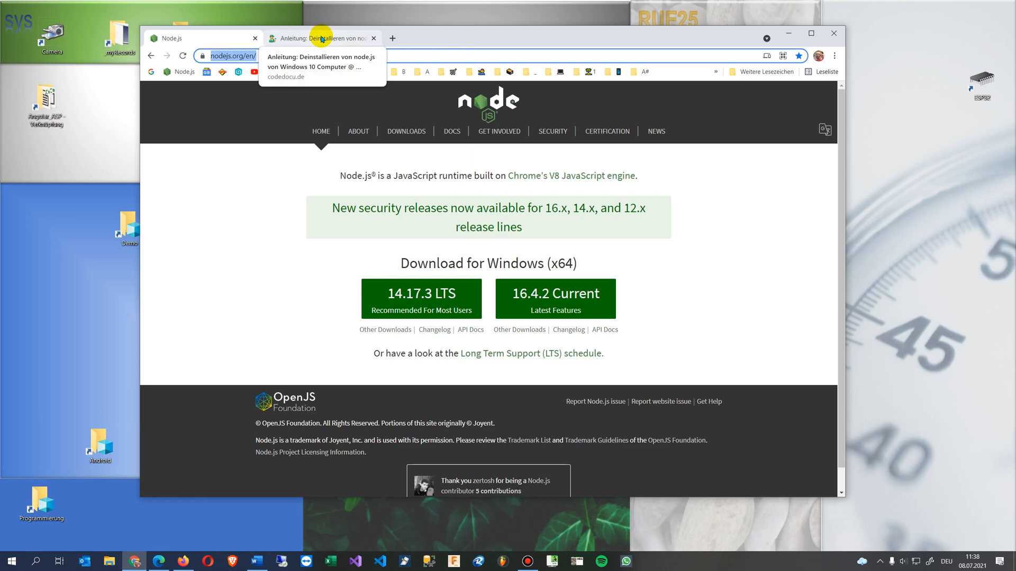
pyautogui.click(322, 39)
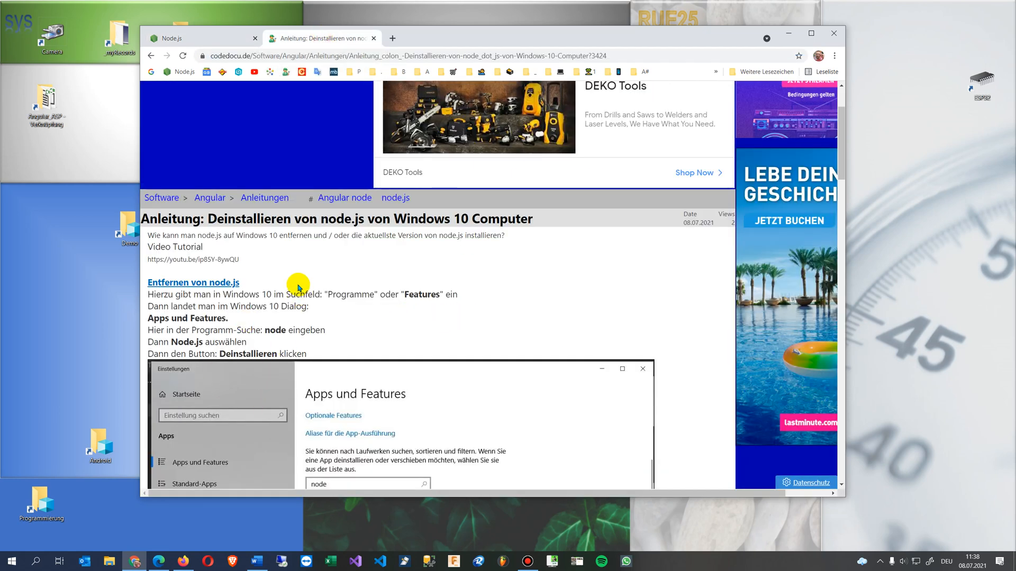
pyautogui.scroll(-2, 298, 288)
pyautogui.scroll(-2, 298, 288)
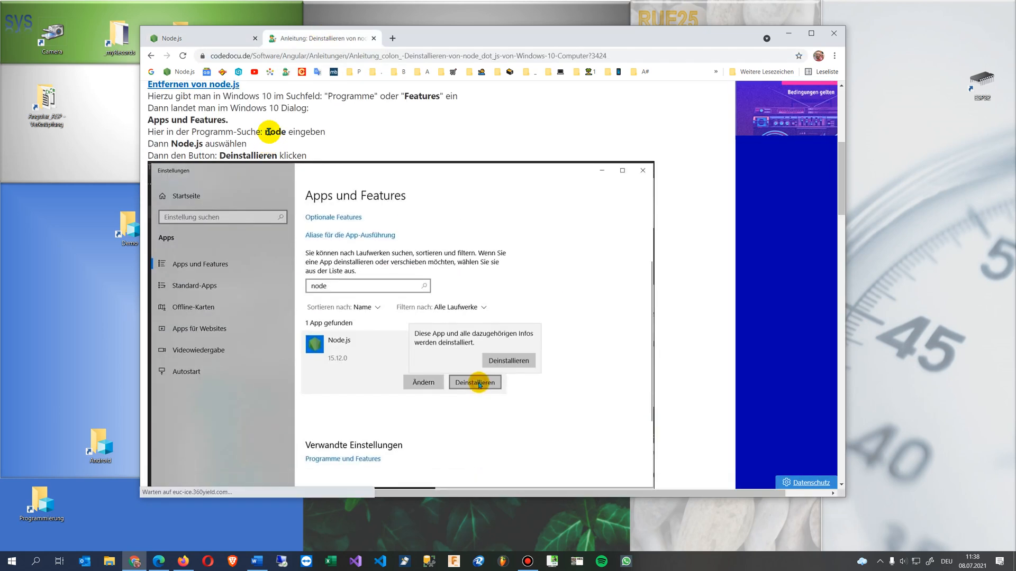
pyautogui.click(301, 72)
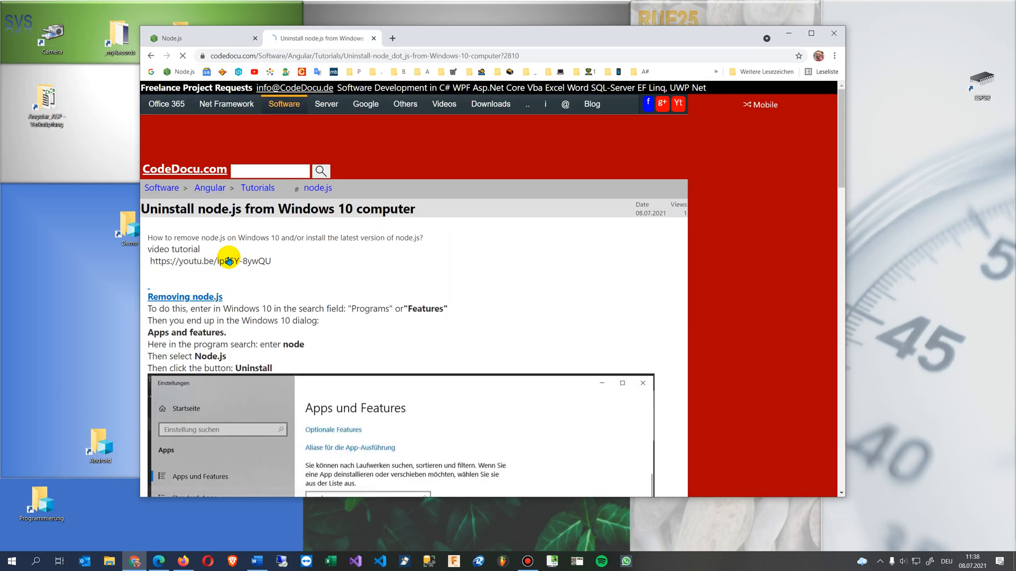
pyautogui.scroll(-5, 265, 336)
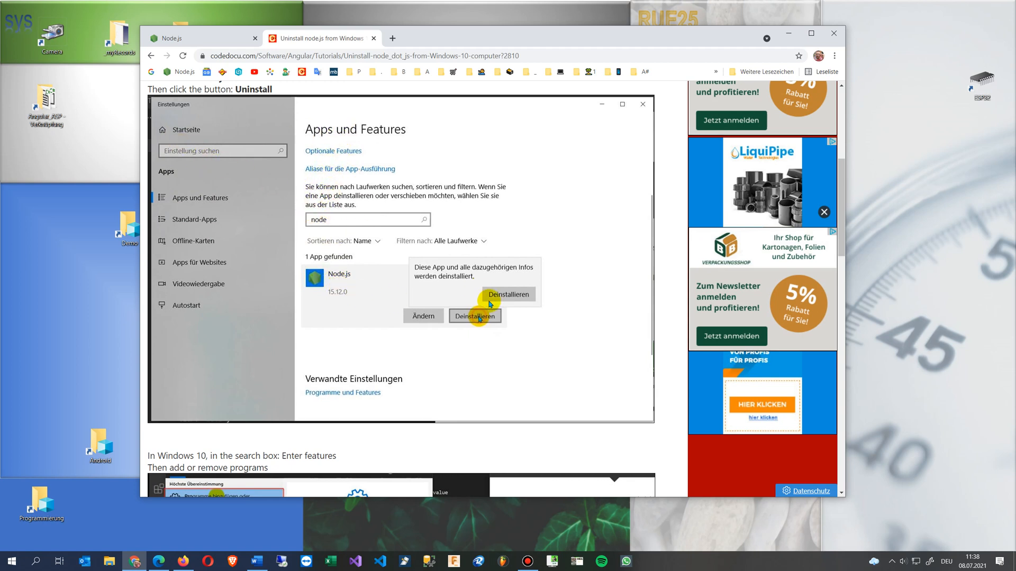
pyautogui.scroll(-6, 493, 305)
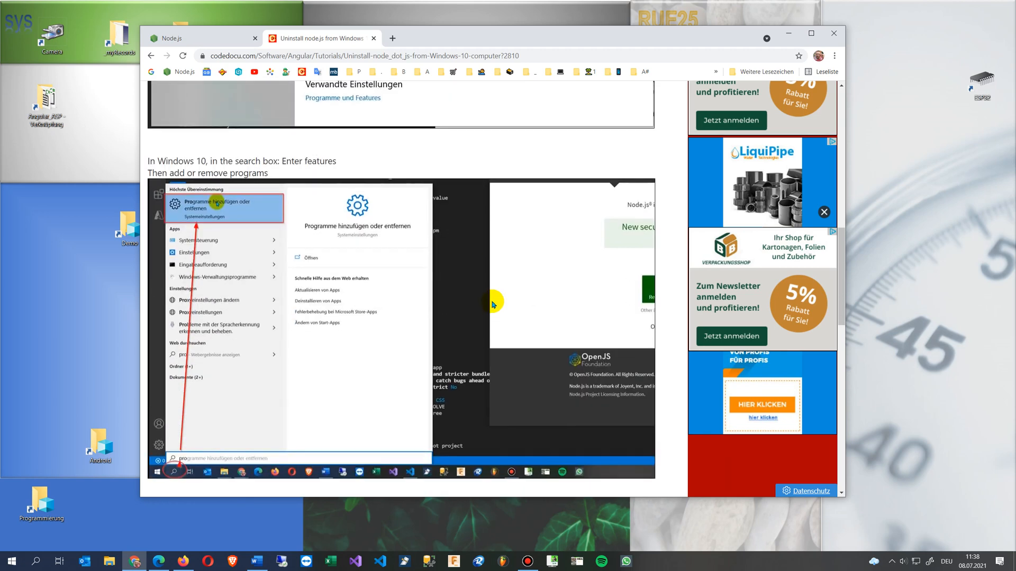
pyautogui.scroll(6, 493, 304)
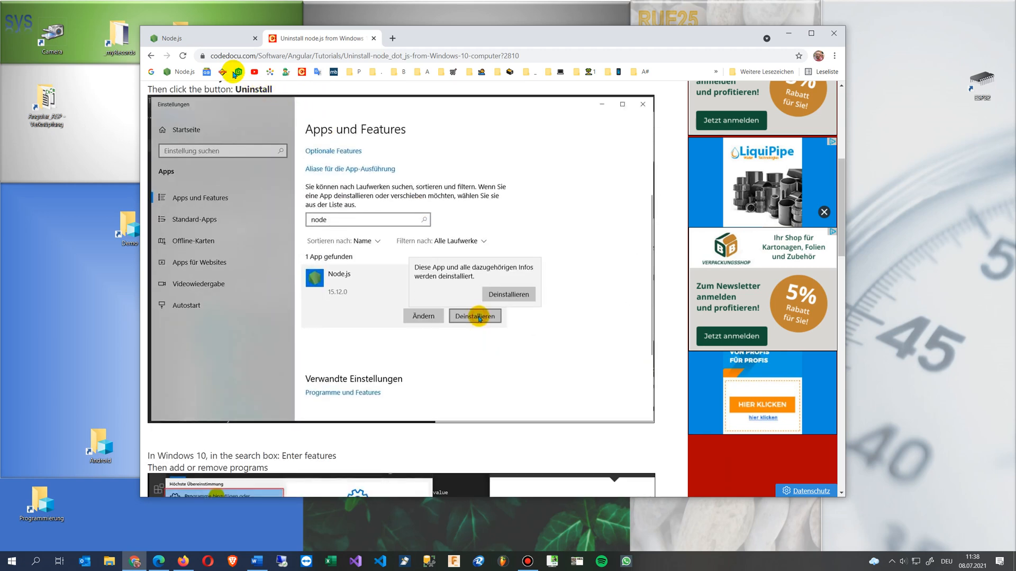
pyautogui.scroll(6, 296, 199)
# Step: Download the Windows x64 installer for Node.js 14.17.3 LTS from the Node.js website and launch it
pyautogui.click(209, 36)
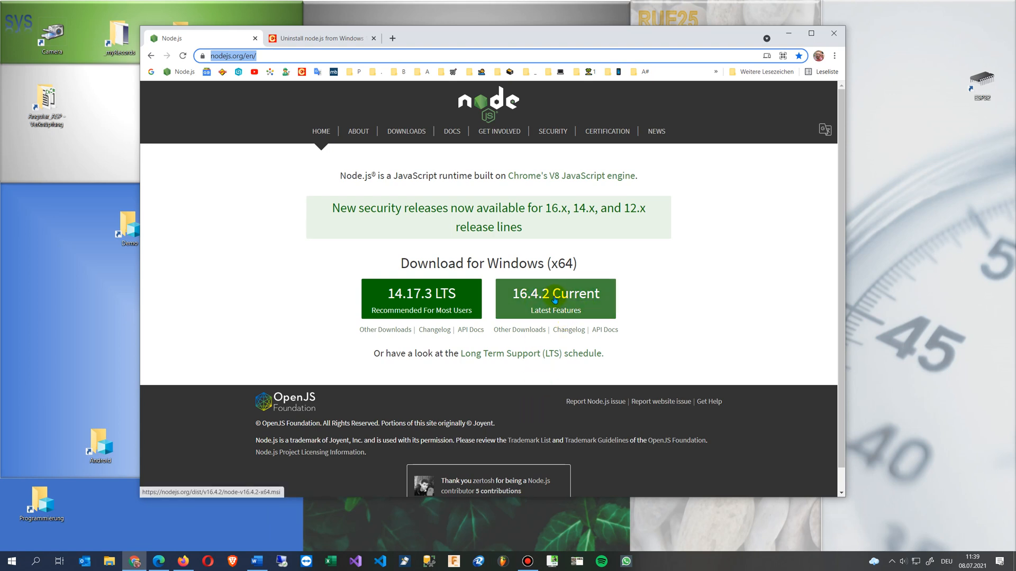
pyautogui.click(444, 299)
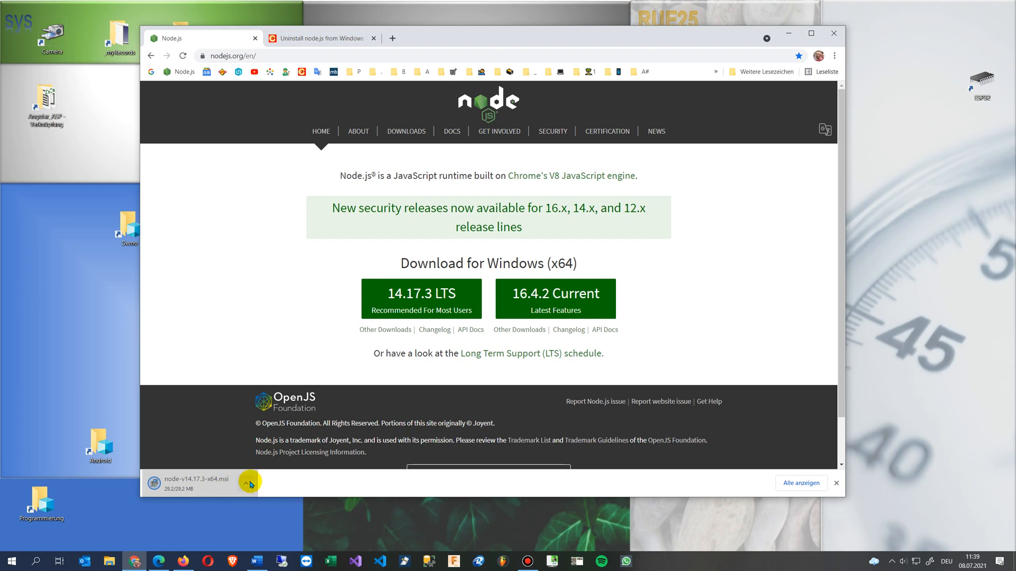
pyautogui.click(220, 487)
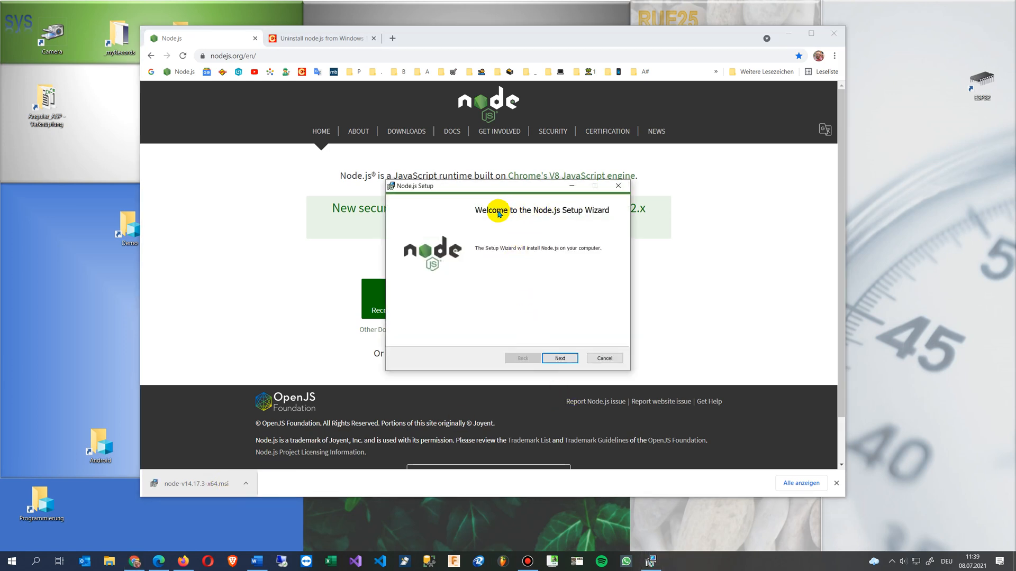
# Step: Accept the Node.js license agreement and keep C:\Program Files\nodejs\ as the destination folder
pyautogui.click(559, 360)
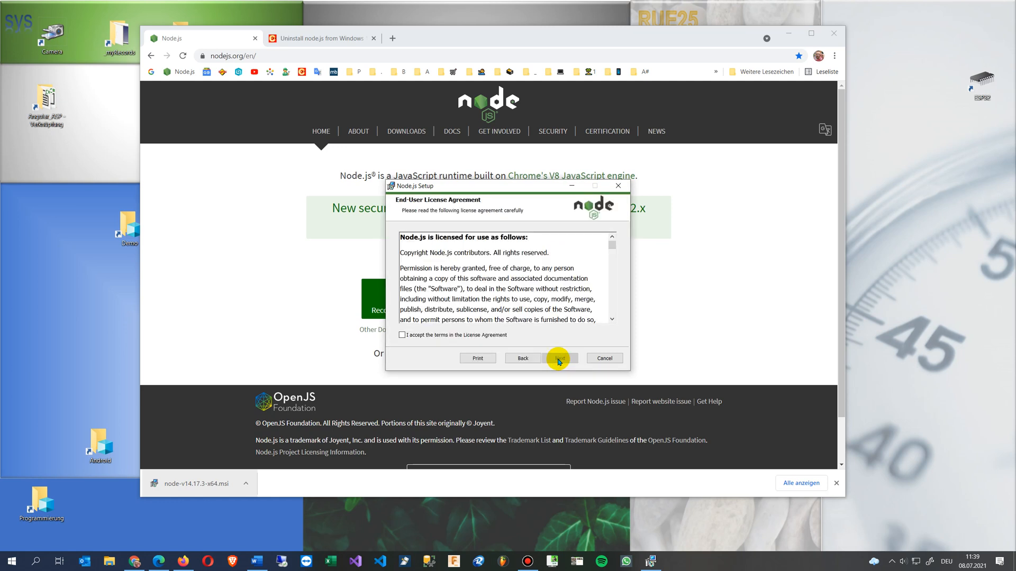
pyautogui.click(483, 335)
pyautogui.click(565, 358)
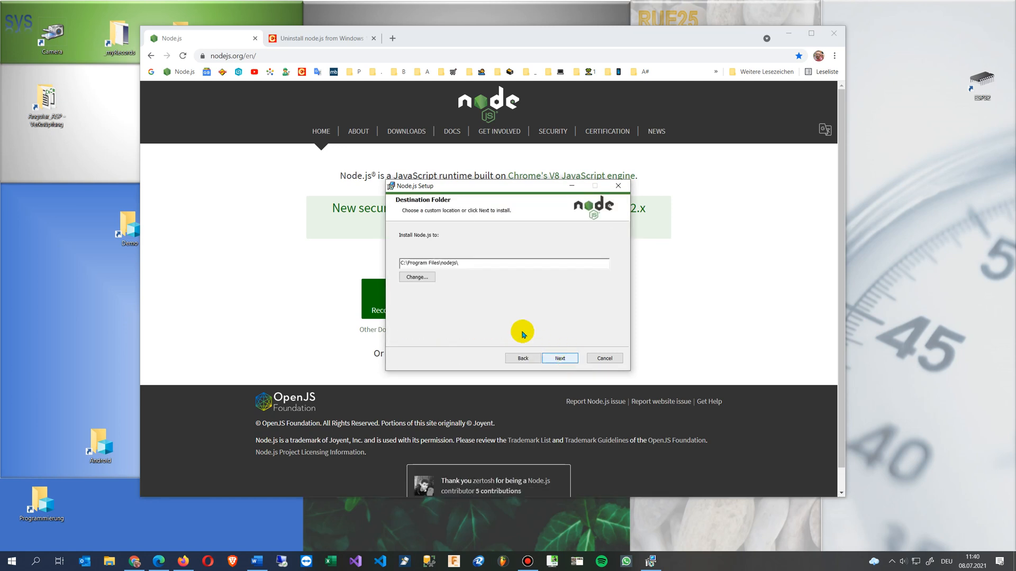
pyautogui.click(557, 359)
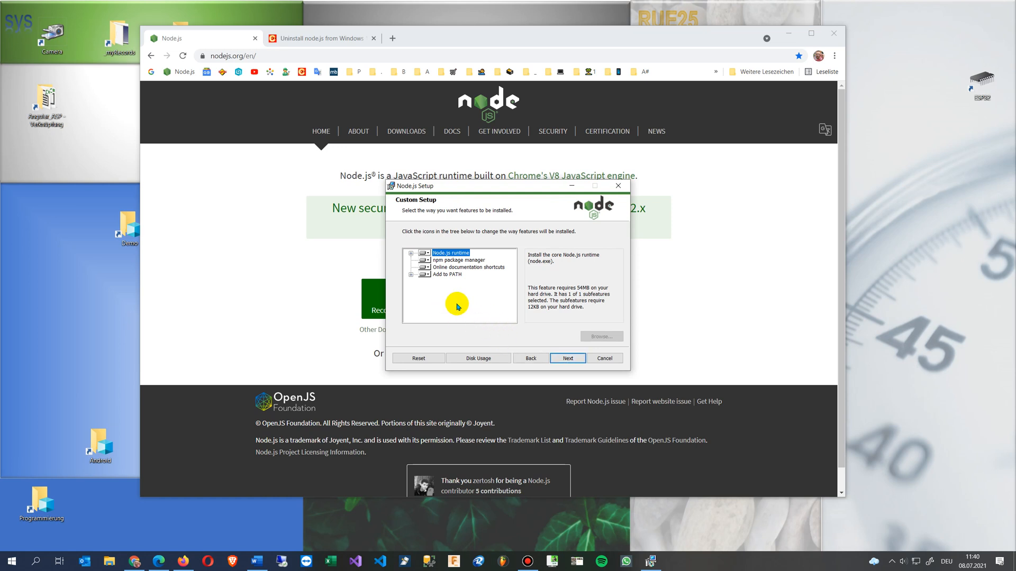
# Step: Keep the default Node.js features, including Add to PATH, and leave automatic installation of the native module tools disabled
pyautogui.click(411, 275)
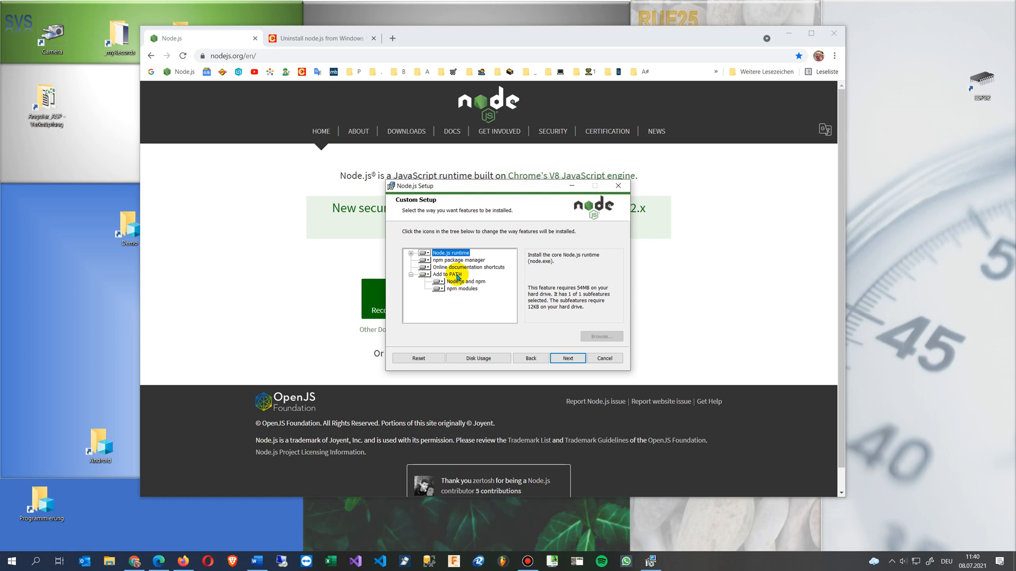
pyautogui.click(569, 358)
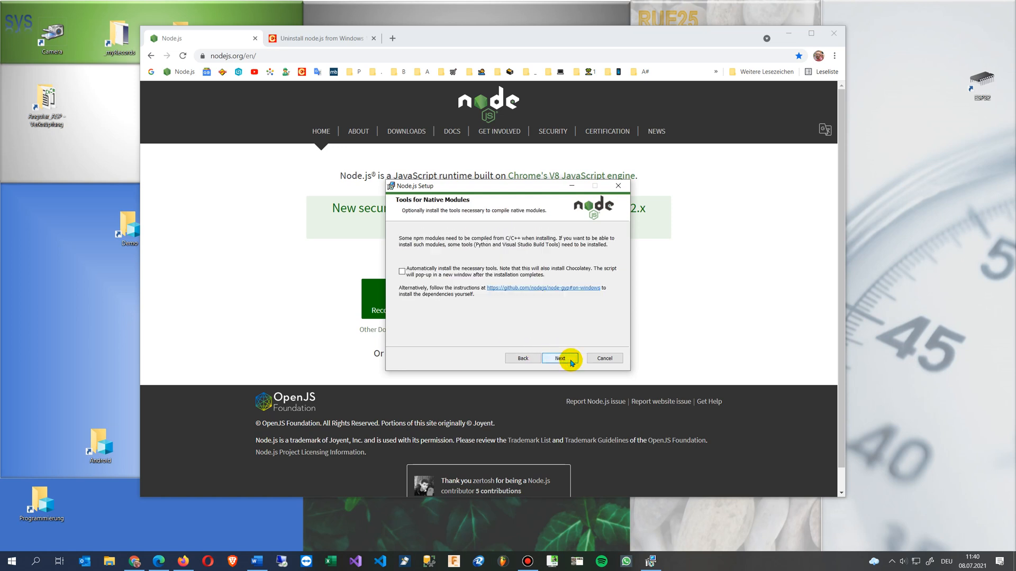
pyautogui.click(402, 272)
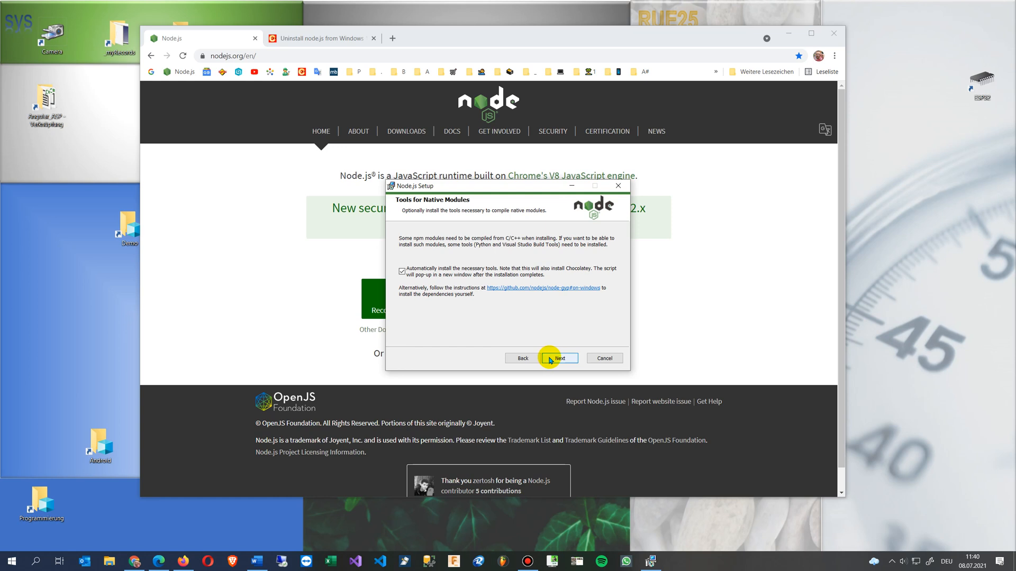
pyautogui.click(402, 271)
pyautogui.click(559, 359)
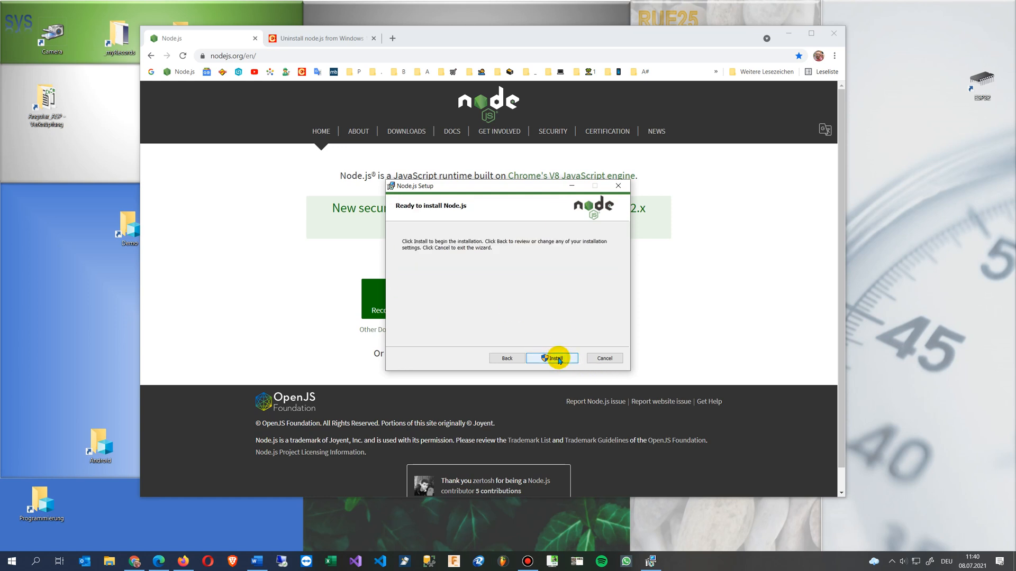
# Step: Install Node.js, finish the setup wizard and close the browser
pyautogui.click(555, 359)
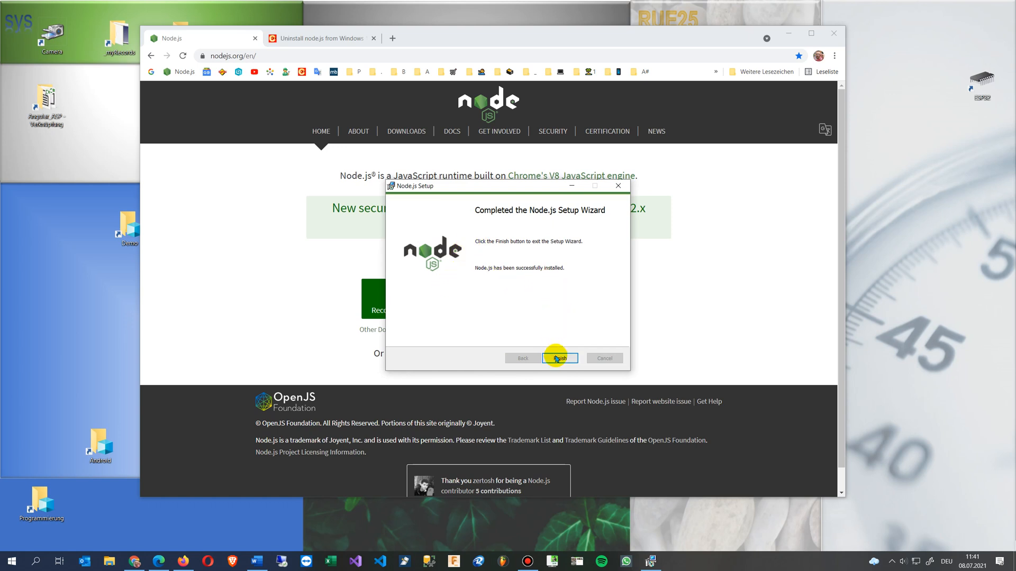
pyautogui.click(557, 358)
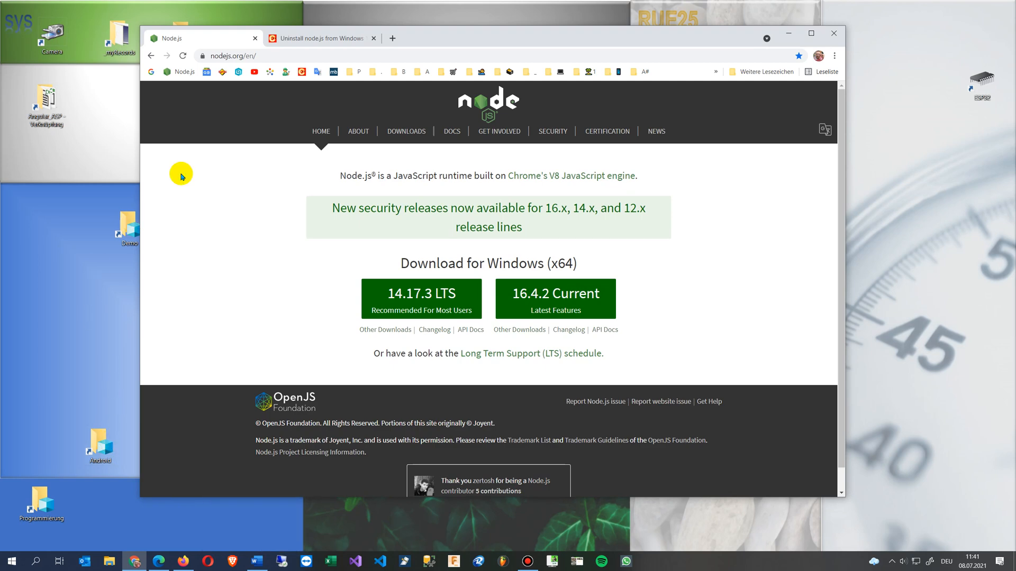
pyautogui.click(833, 35)
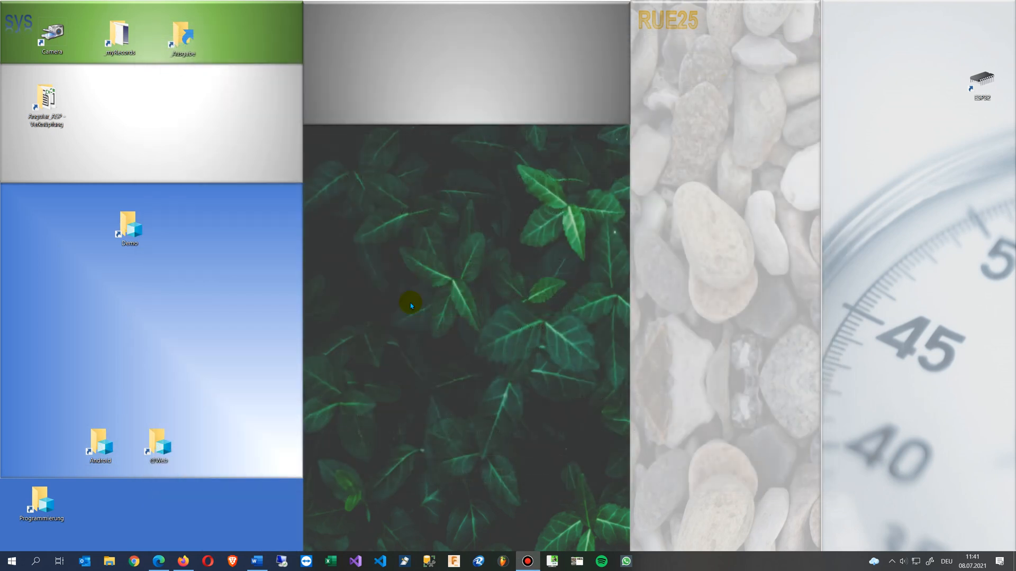
# Step: Create a new folder named Angular inside D:\Demo
pyautogui.moveTo(129, 227); pyautogui.dragTo(60, 226)
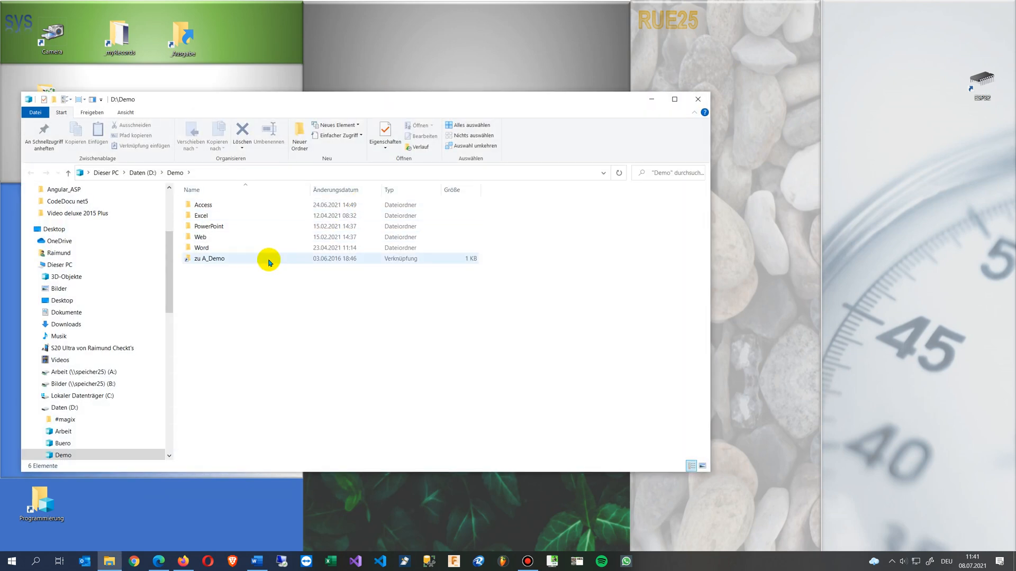
pyautogui.rightClick(223, 294)
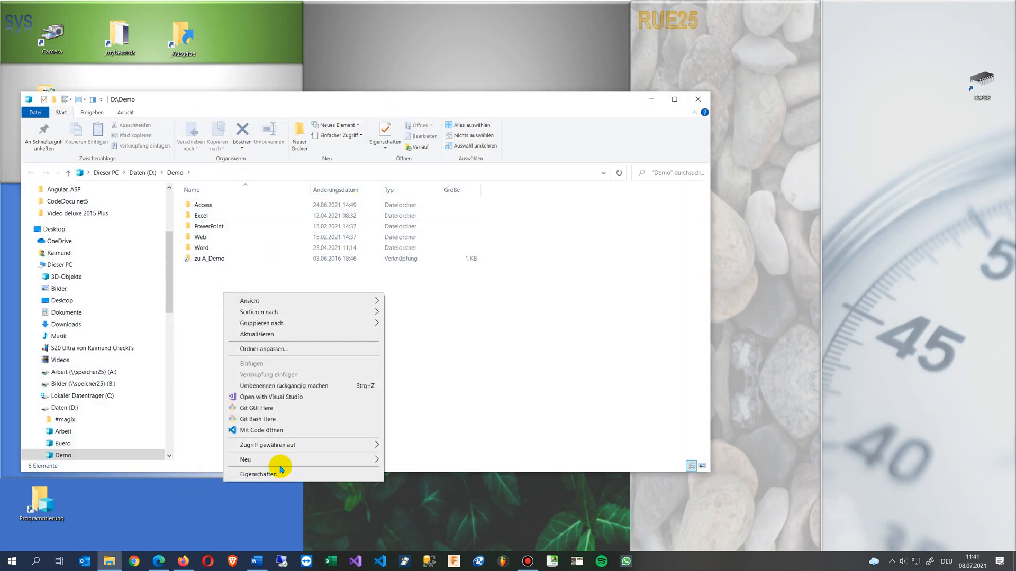
pyautogui.moveTo(254, 460)
pyautogui.click(426, 333)
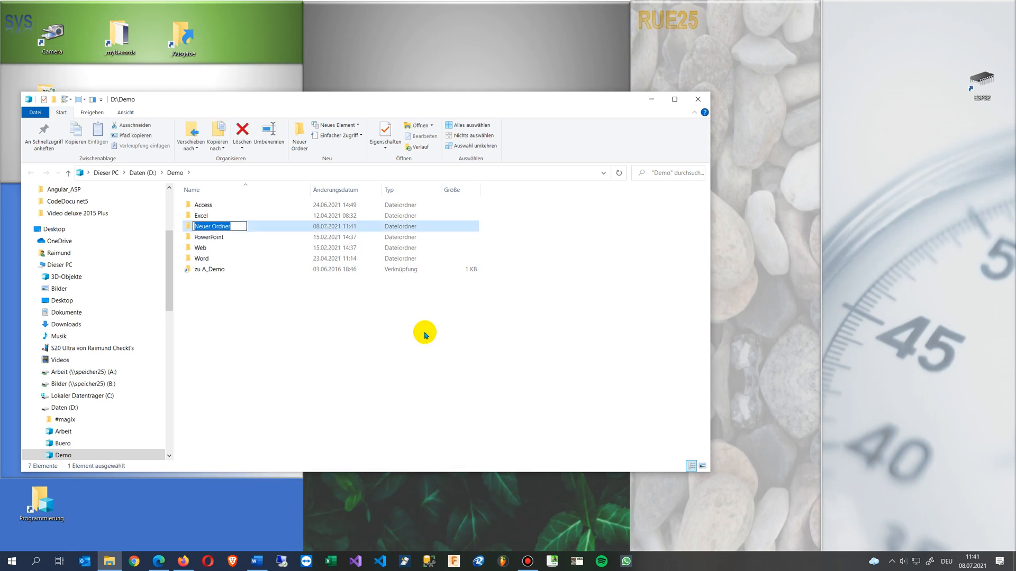
pyautogui.write('Angular')
pyautogui.press('Return')
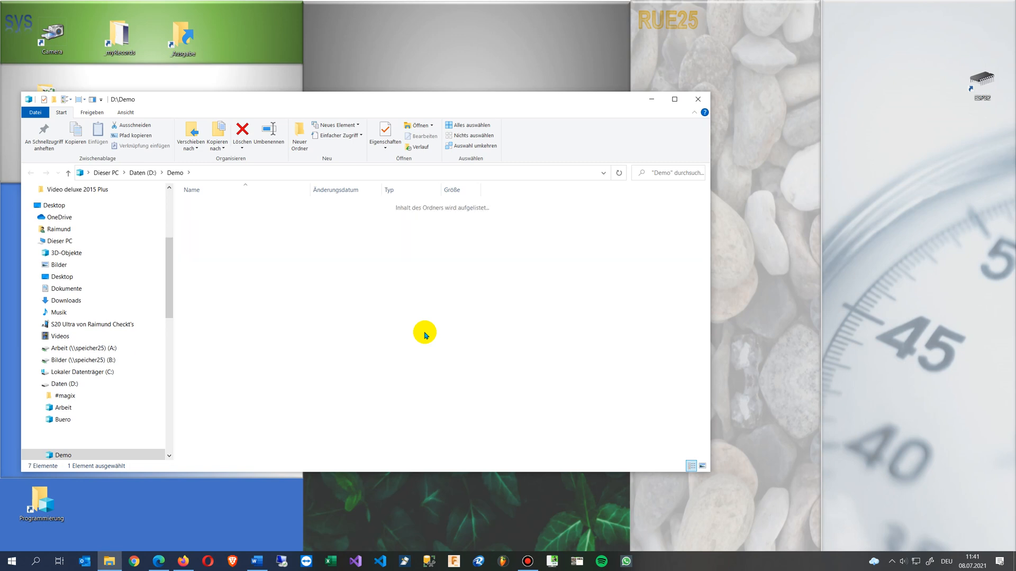
# Step: Open the Angular folder in Visual Studio Code and trust its authors, including all files in the parent folder Demo
pyautogui.press('Return')
pyautogui.rightClick(238, 235)
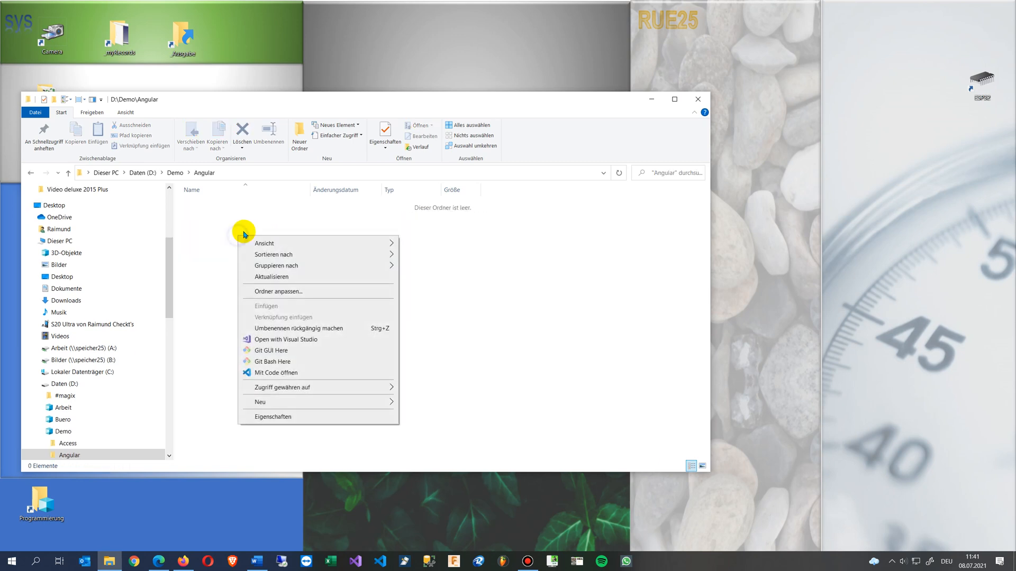
pyautogui.click(286, 375)
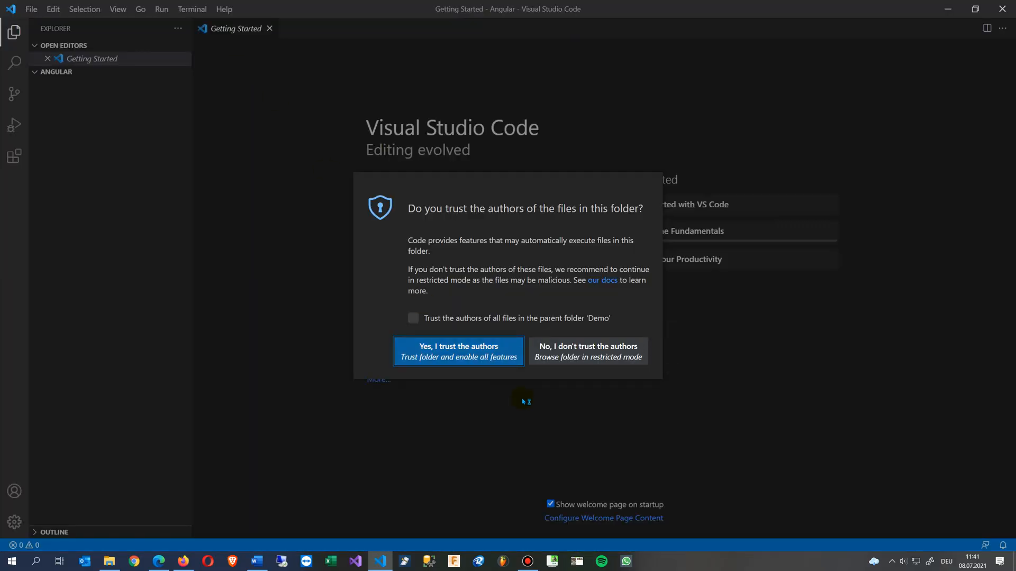
pyautogui.click(413, 318)
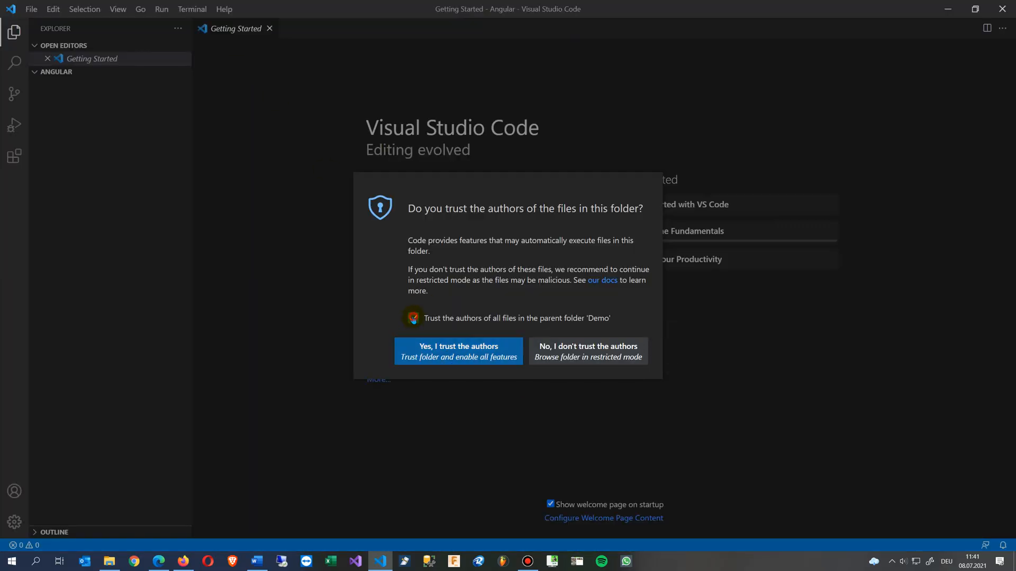
pyautogui.click(458, 350)
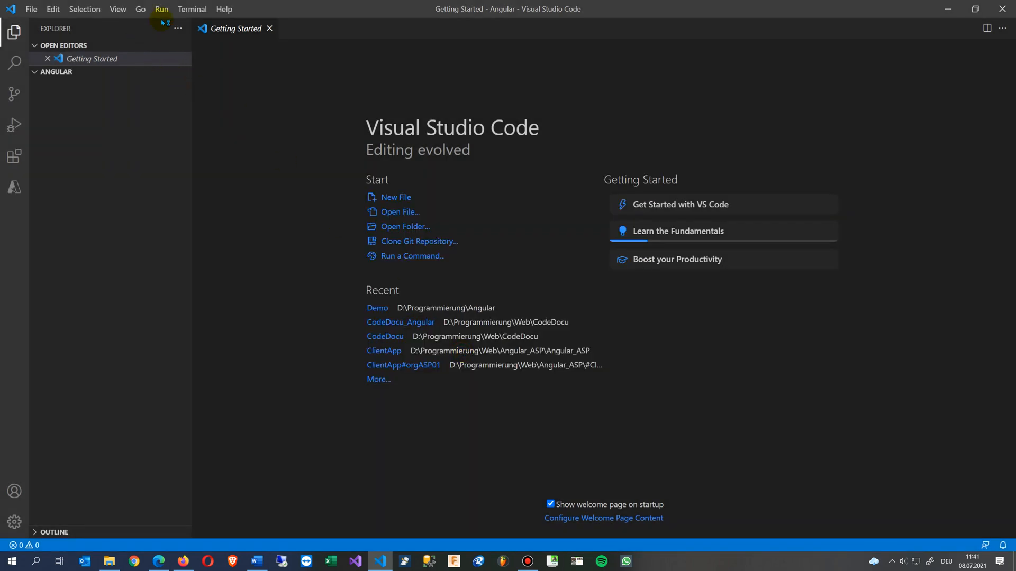
# Step: Open a new terminal in the Angular folder and check the installed npm version with "npm version"
pyautogui.click(195, 10)
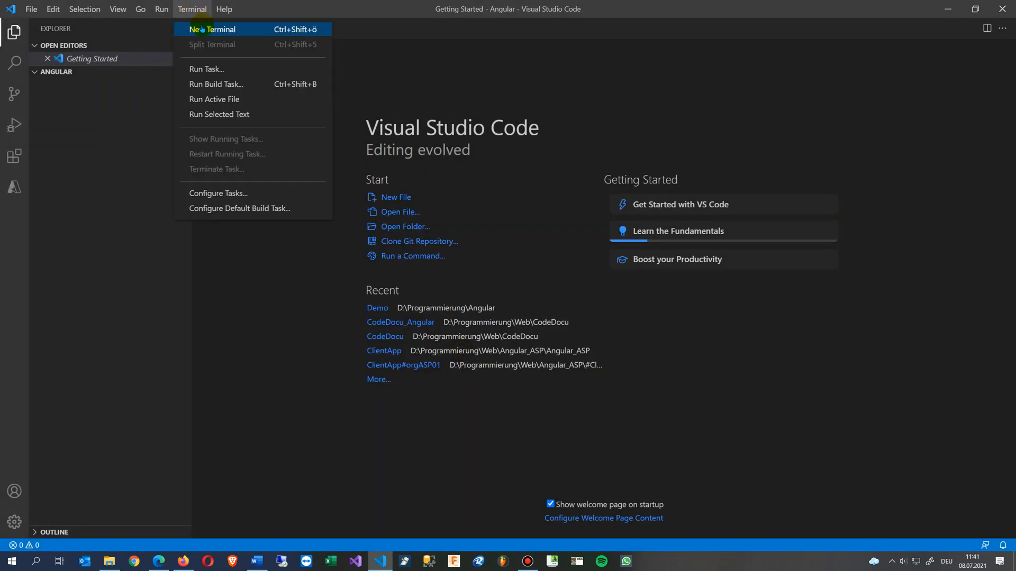
pyautogui.click(201, 30)
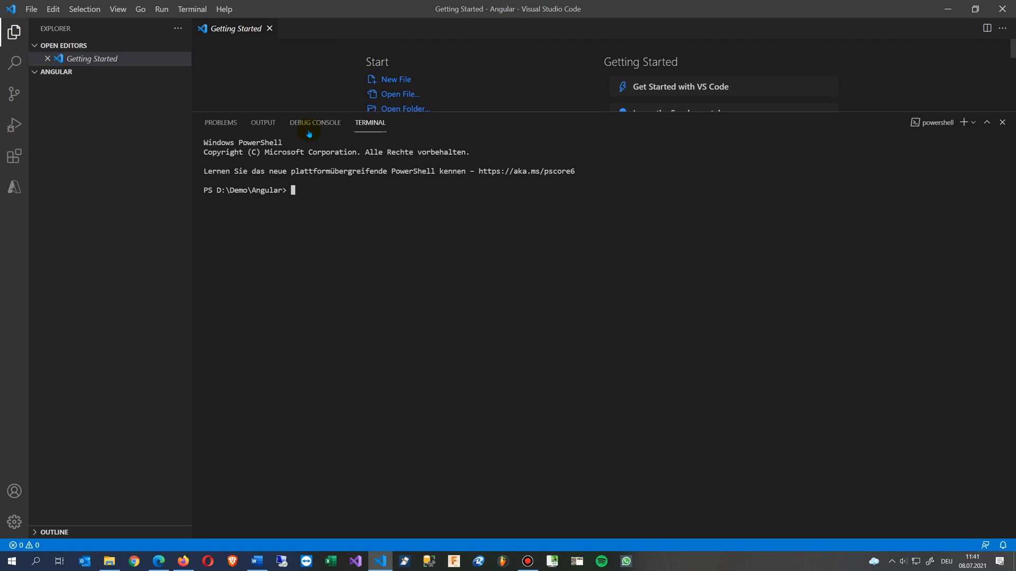
pyautogui.click(305, 191)
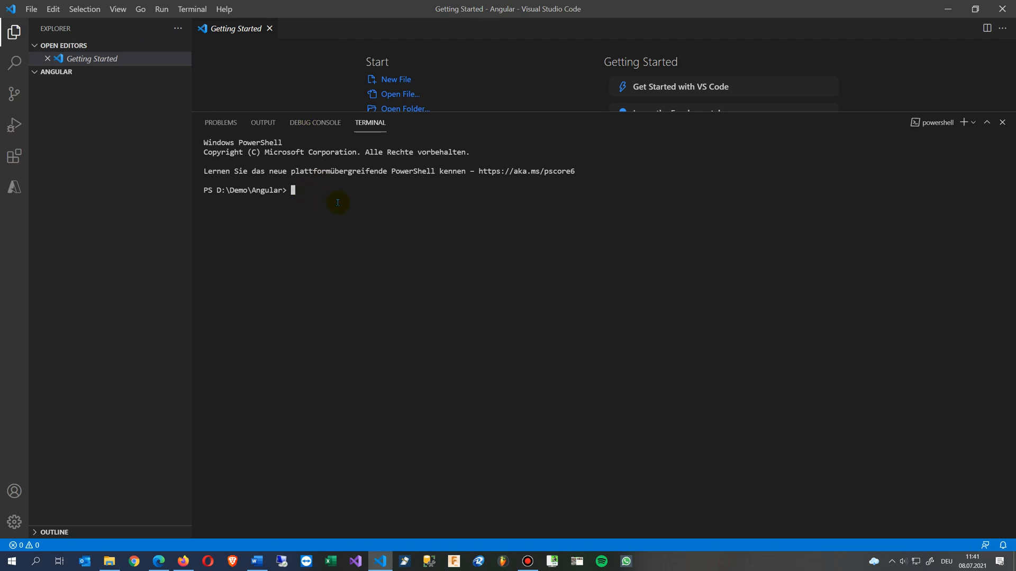
pyautogui.write('ng new clientapp')
pyautogui.press('Up')
pyautogui.press('Return')
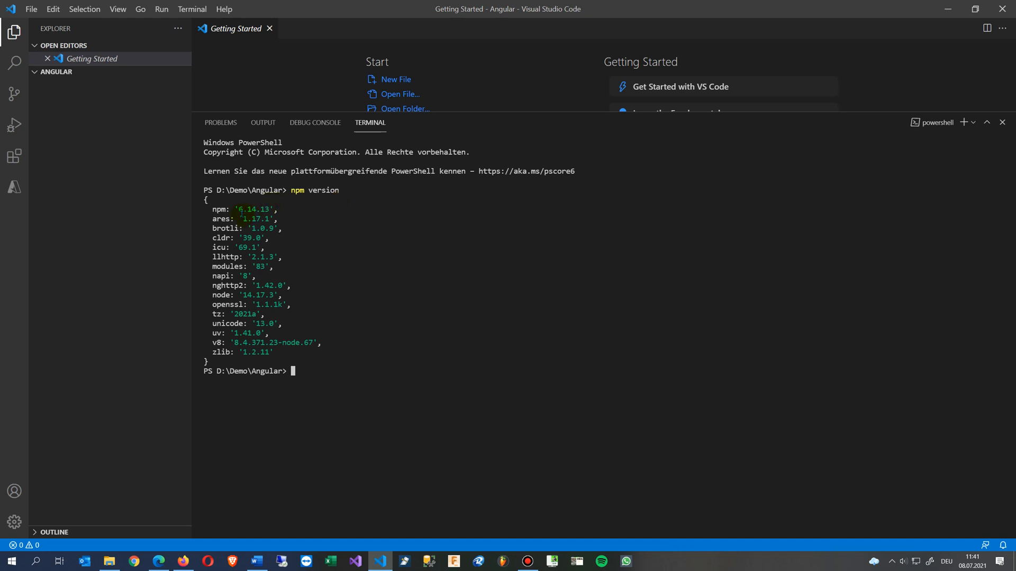
pyautogui.moveTo(239, 210); pyautogui.dragTo(268, 210)
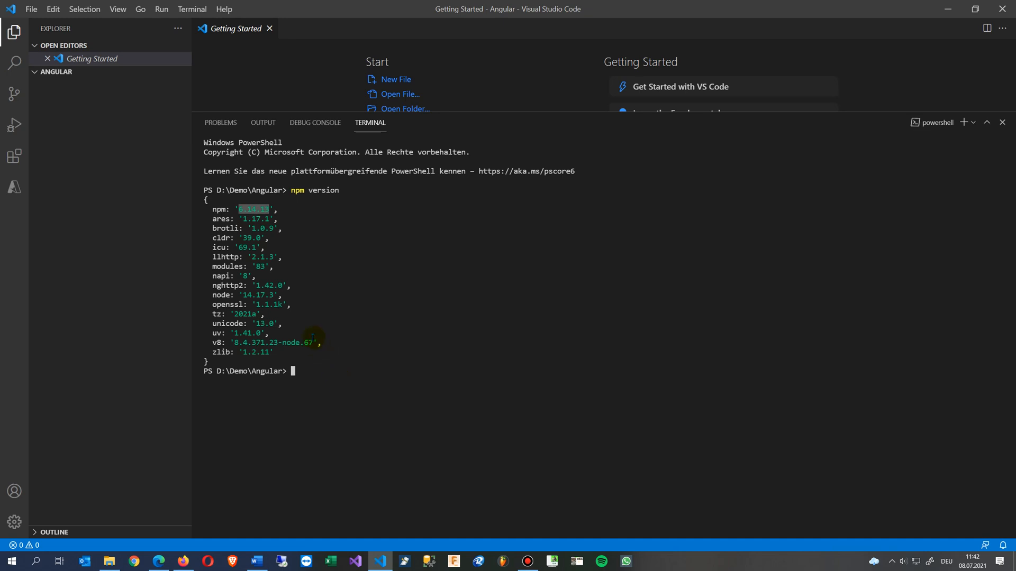
pyautogui.click(300, 372)
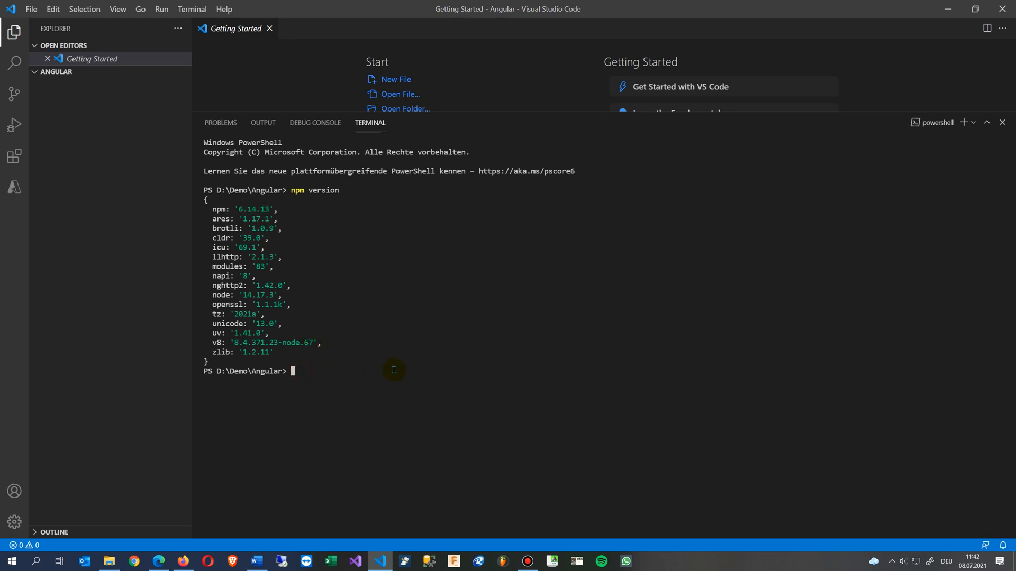
# Step: Generate an Angular project with "ng new clientapp", declining stricter type checking, adding Angular routing and choosing CSS as the stylesheet format
pyautogui.press('Up')
pyautogui.press('Up')
pyautogui.press('Return')
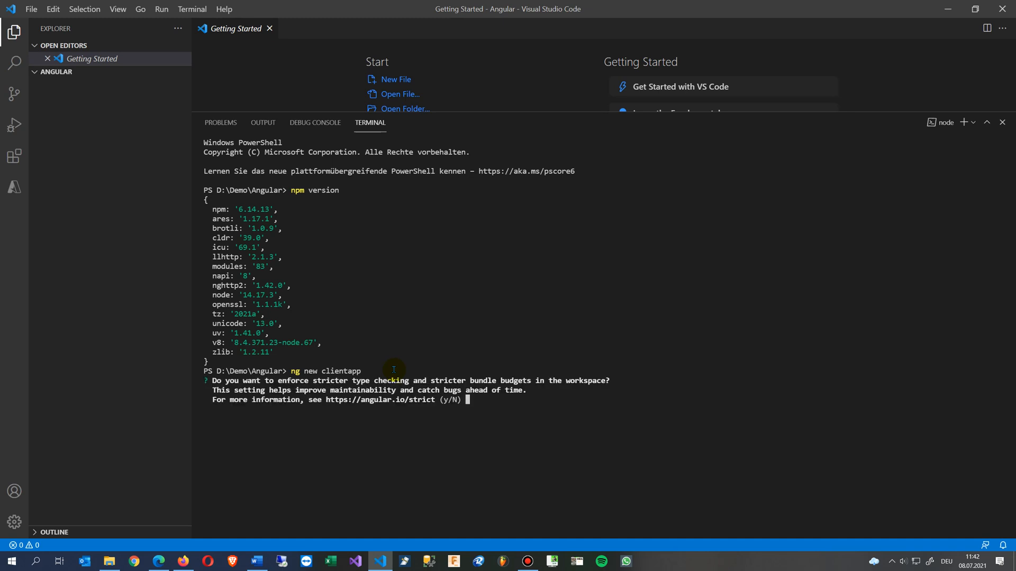
pyautogui.write('n')
pyautogui.press('Return')
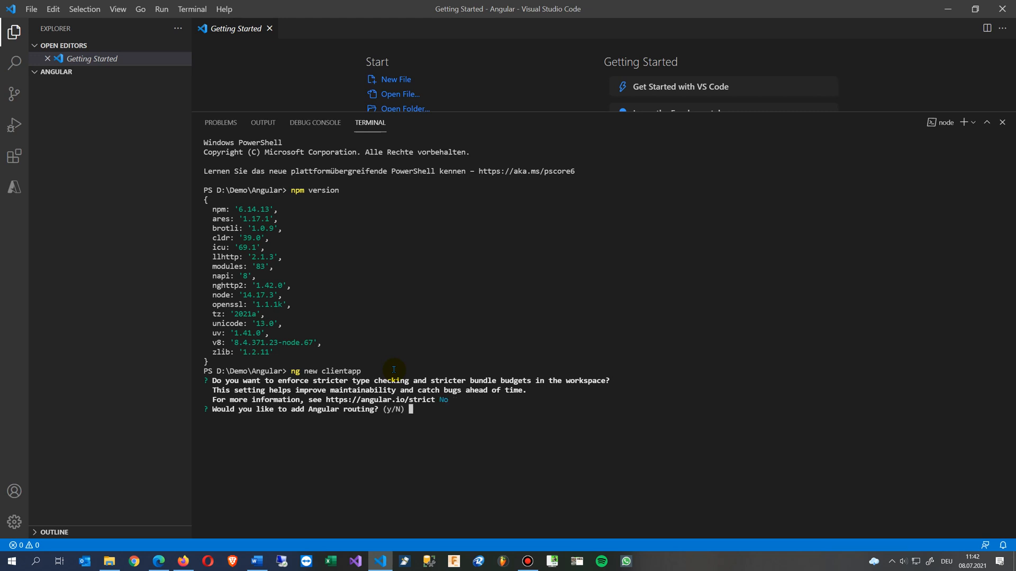
pyautogui.write('y')
pyautogui.press('Return')
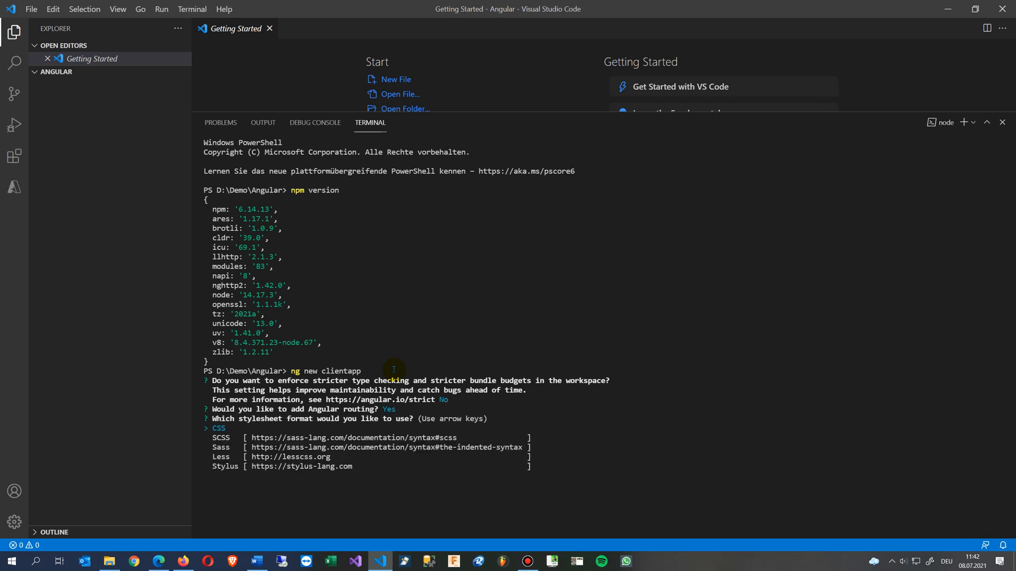
pyautogui.press('Return')
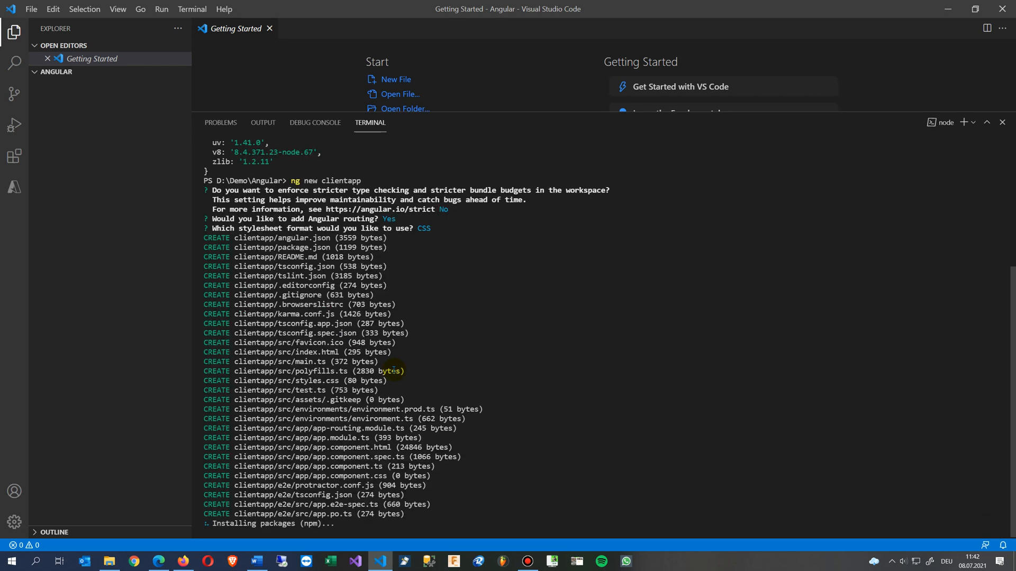